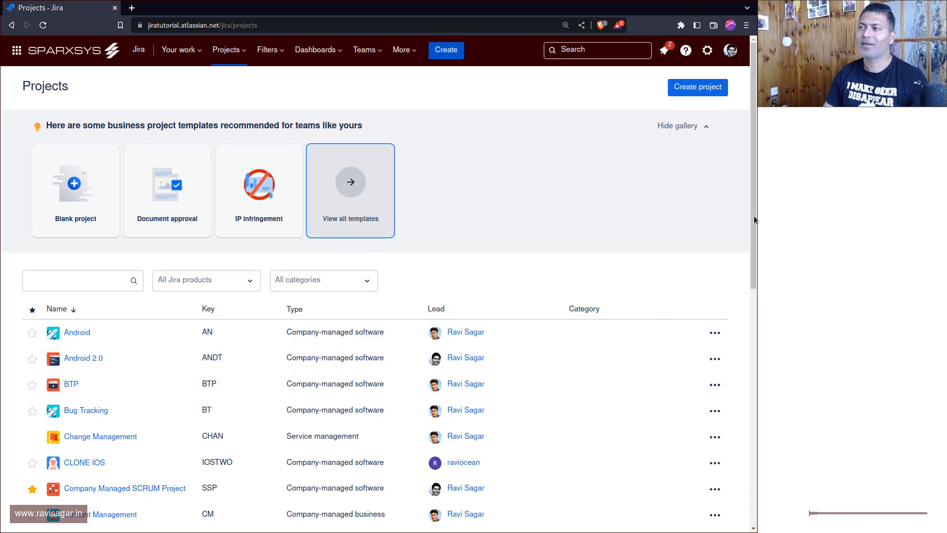
# - From Projects > Create project, go to the Import data page under MORE
pyautogui.click(859, 66)
pyautogui.moveTo(859, 66); pyautogui.dragTo(807, 462)
pyautogui.click(359, 221)
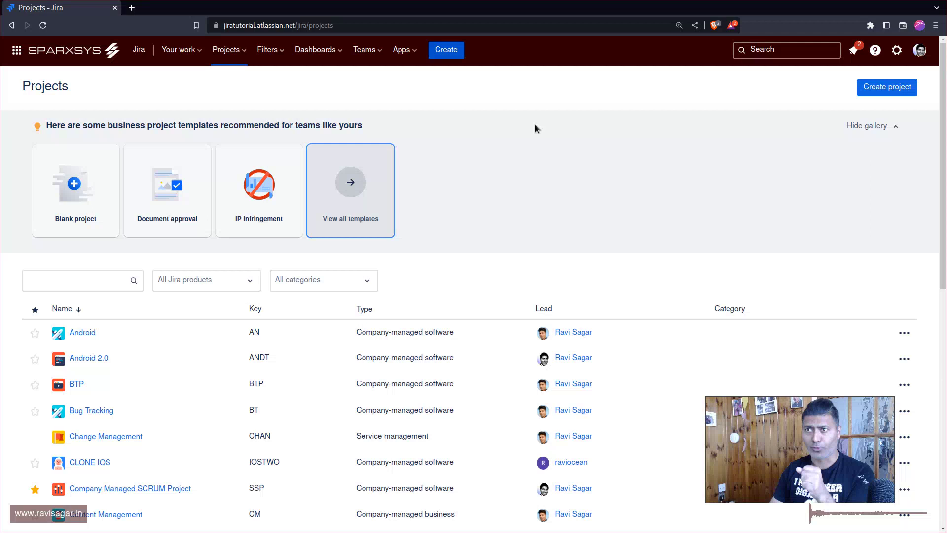
pyautogui.click(240, 56)
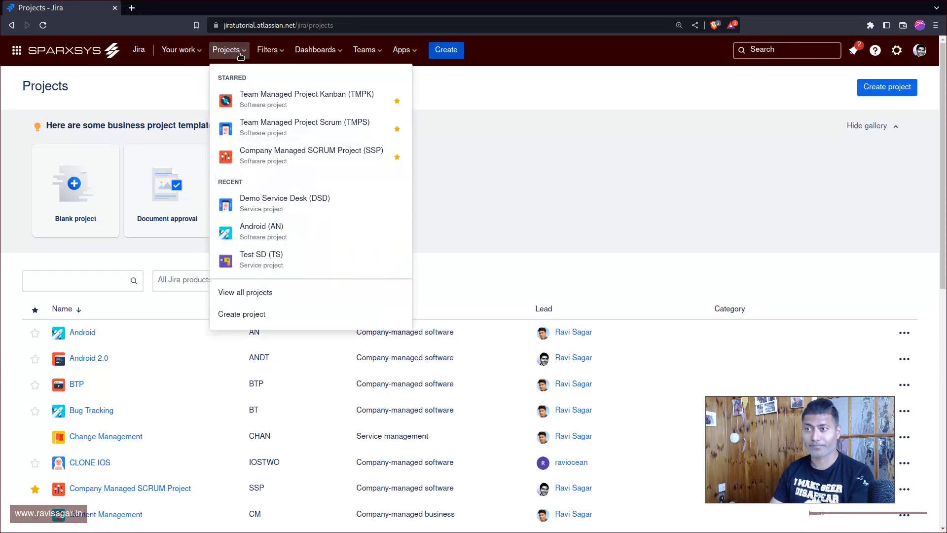
pyautogui.click(272, 320)
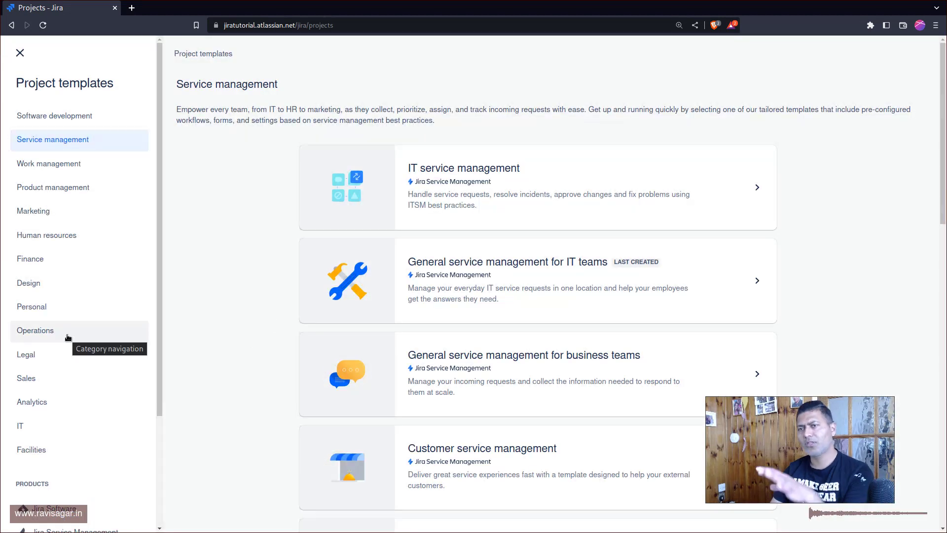
pyautogui.scroll(-3, 68, 337)
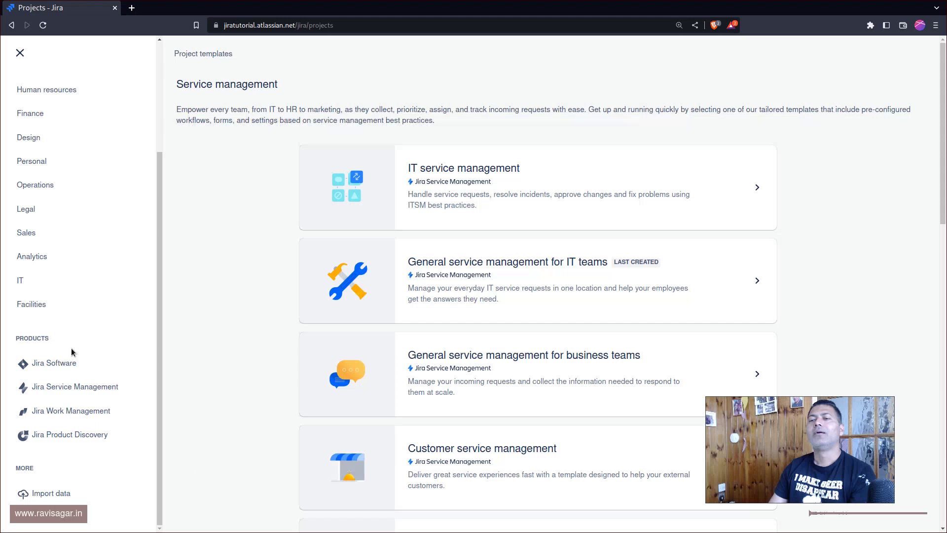
pyautogui.click(56, 498)
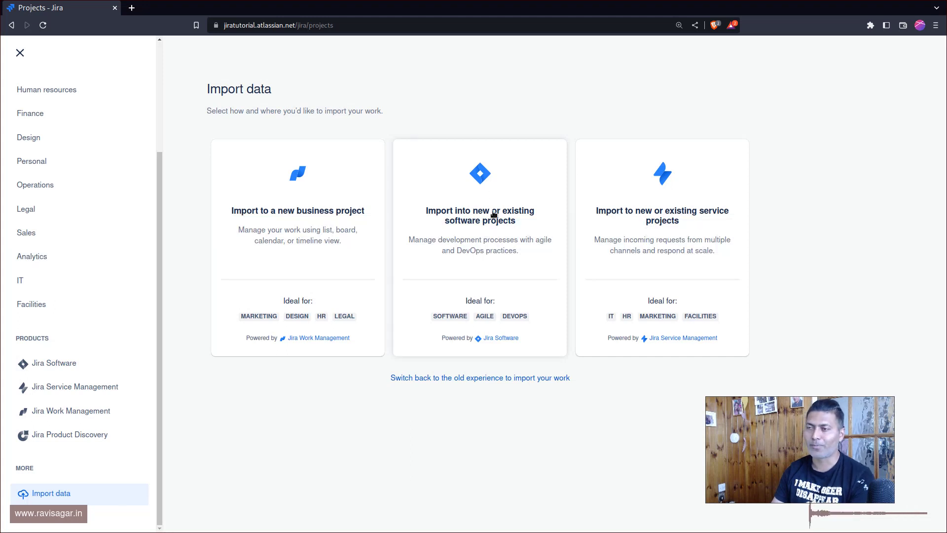
pyautogui.click(493, 189)
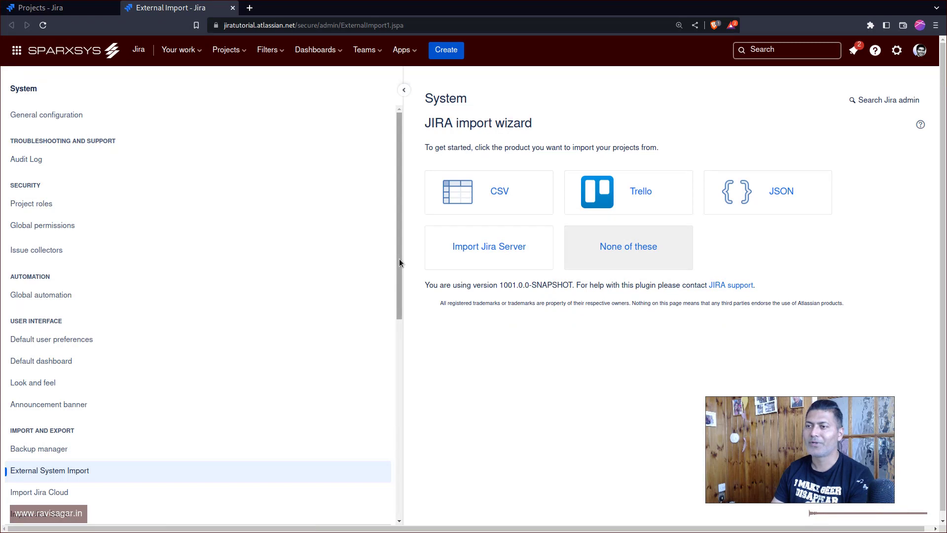
pyautogui.moveTo(405, 255); pyautogui.dragTo(277, 258)
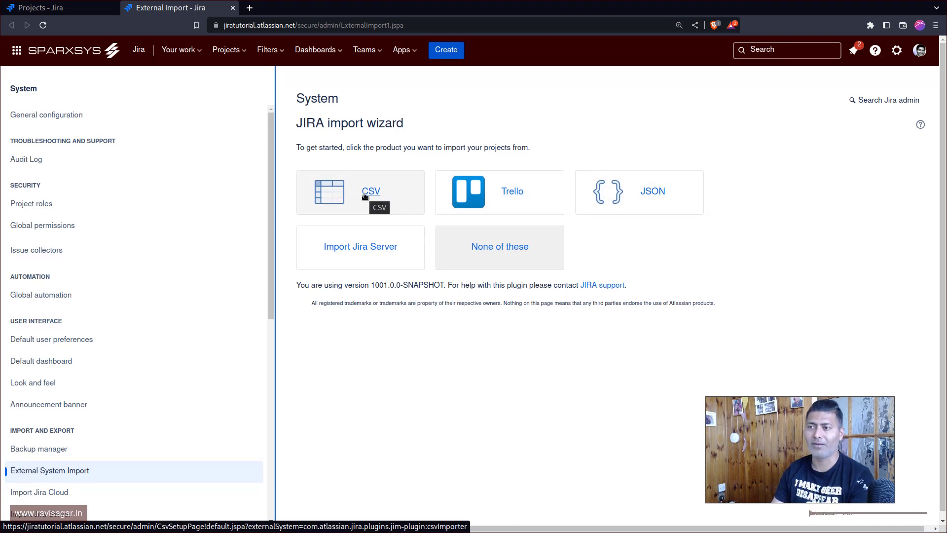
pyautogui.click(530, 199)
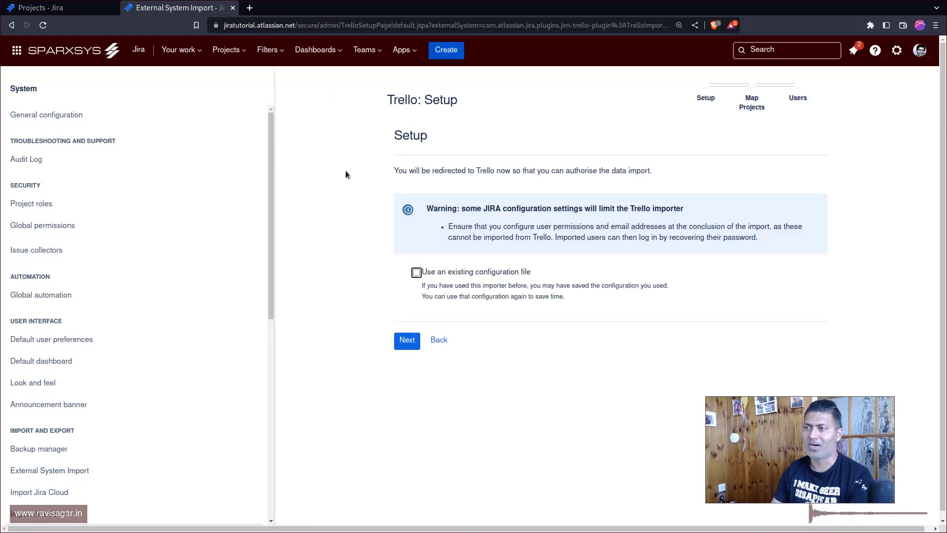
pyautogui.click(232, 7)
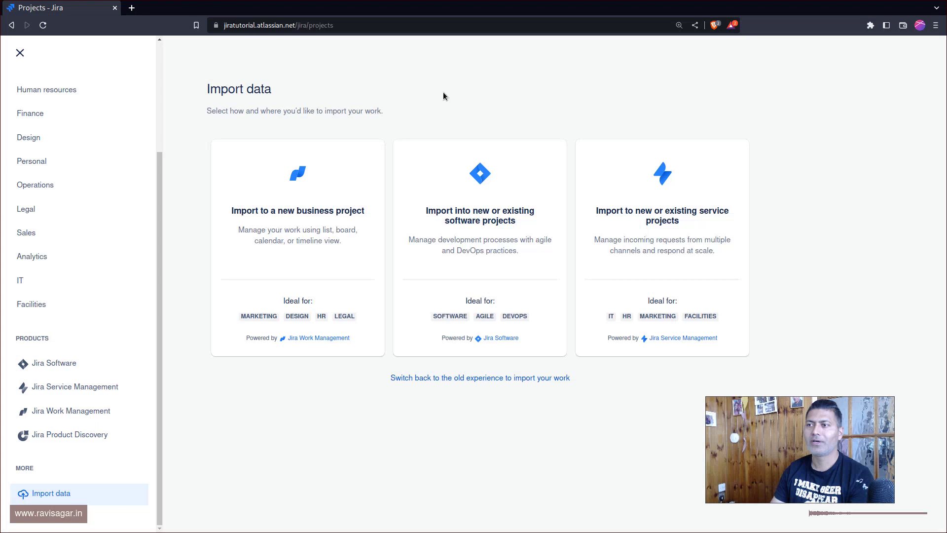
pyautogui.click(661, 203)
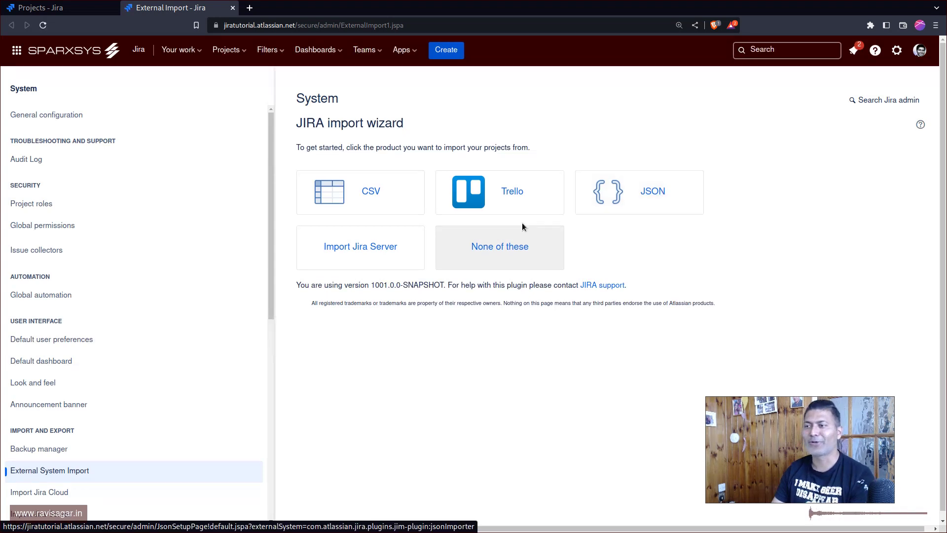
pyautogui.click(494, 249)
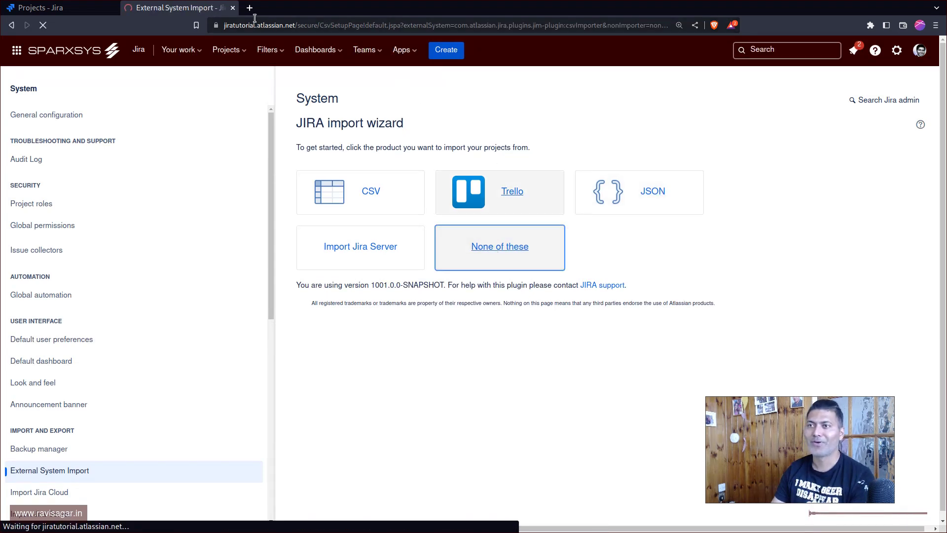
pyautogui.click(232, 9)
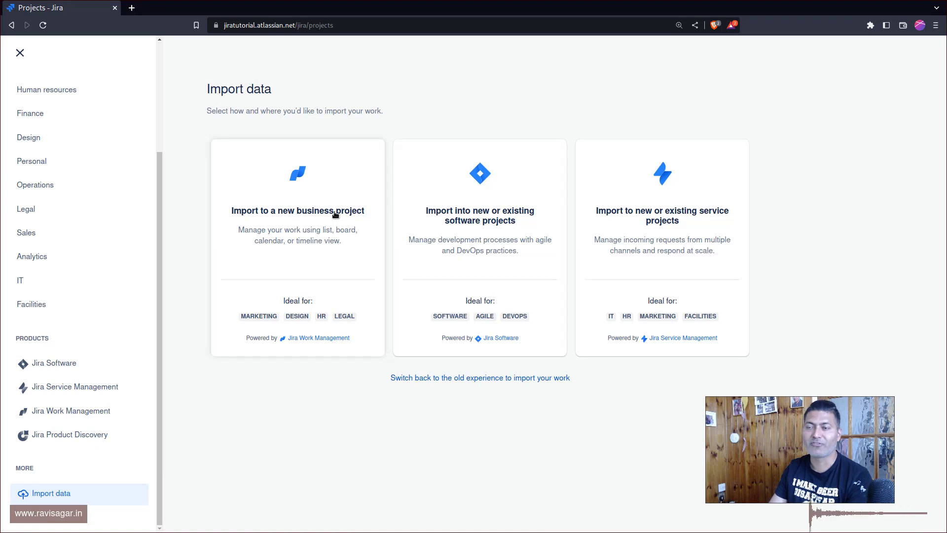
# - Pick business project import, then try the Jira and Trello direct imports and dismiss their coming-soon notices
pyautogui.click(335, 213)
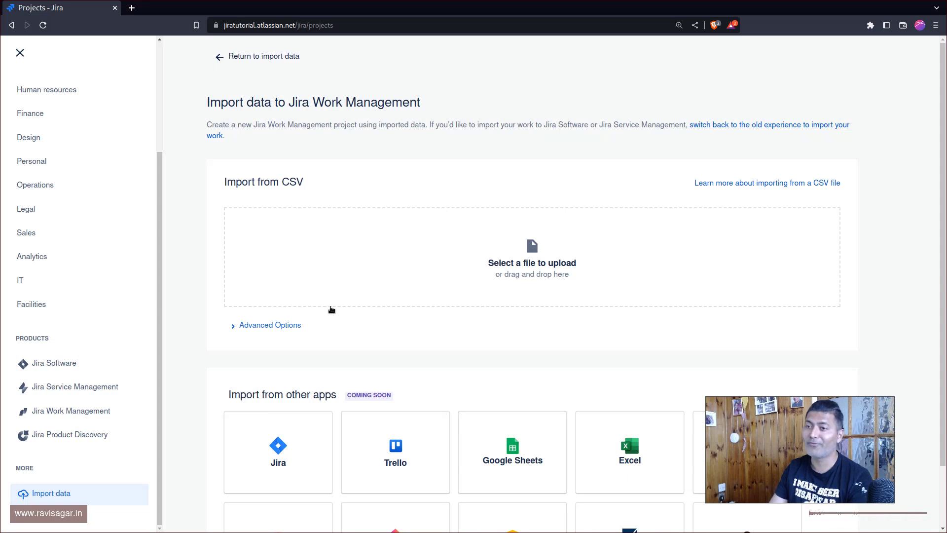
pyautogui.scroll(-3, 393, 292)
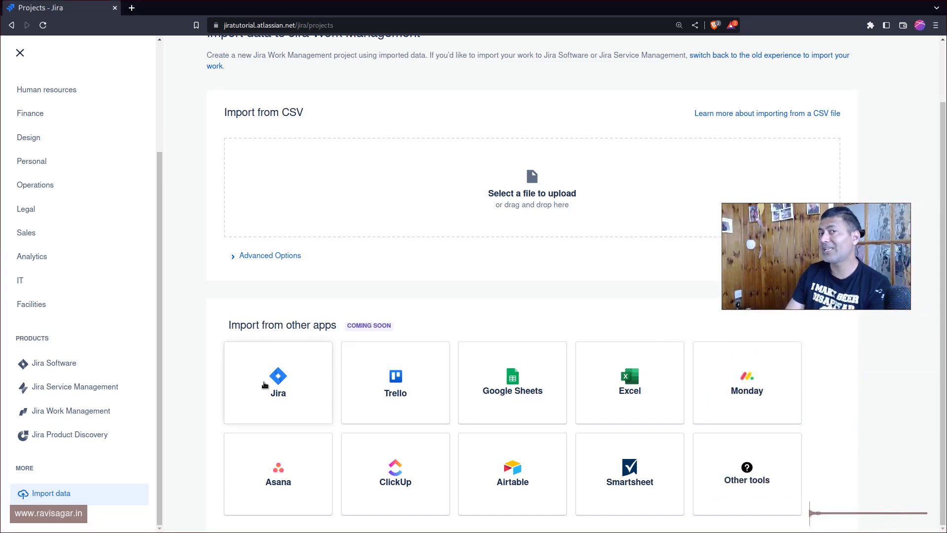
pyautogui.click(264, 385)
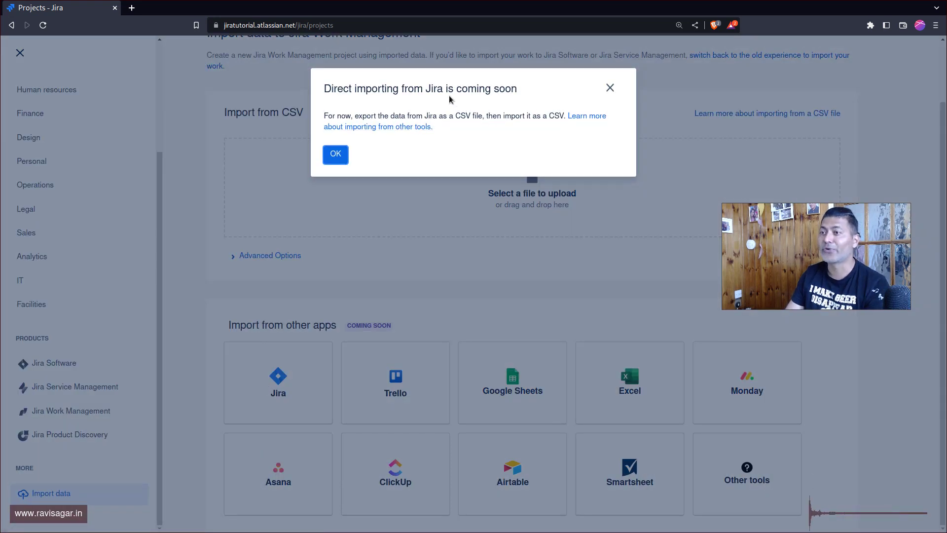
pyautogui.click(609, 88)
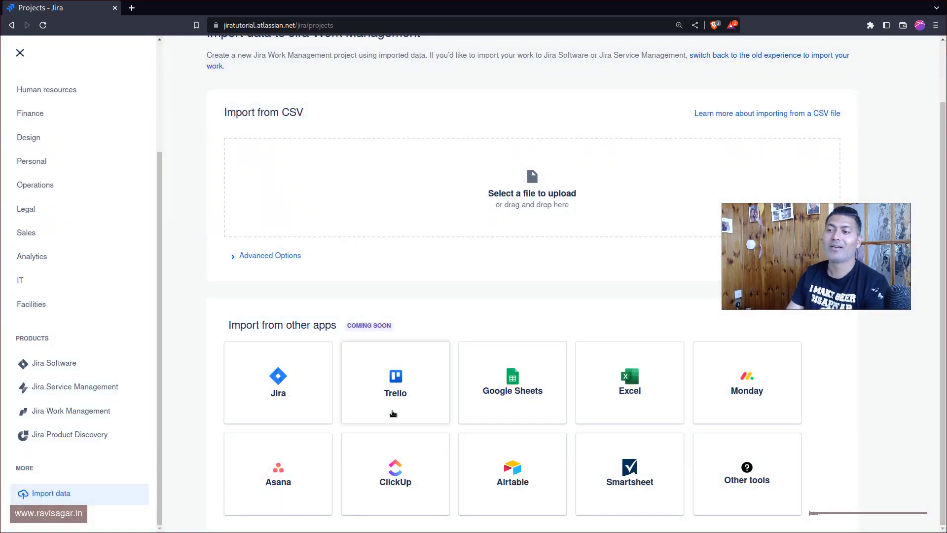
pyautogui.click(393, 413)
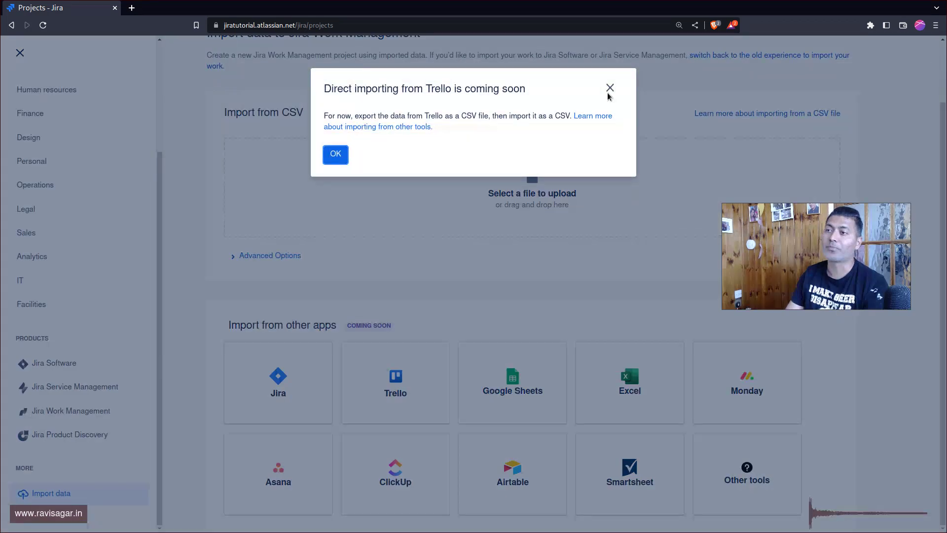
pyautogui.click(610, 88)
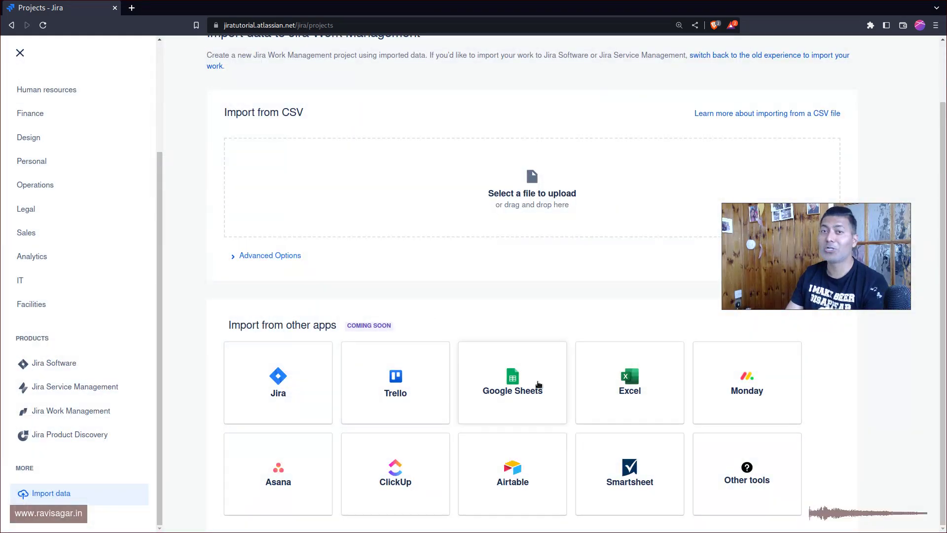
# - Try the Google Sheets, Smartsheet and Jira site imports, then open the importing-from-other-tools guide
pyautogui.click(538, 385)
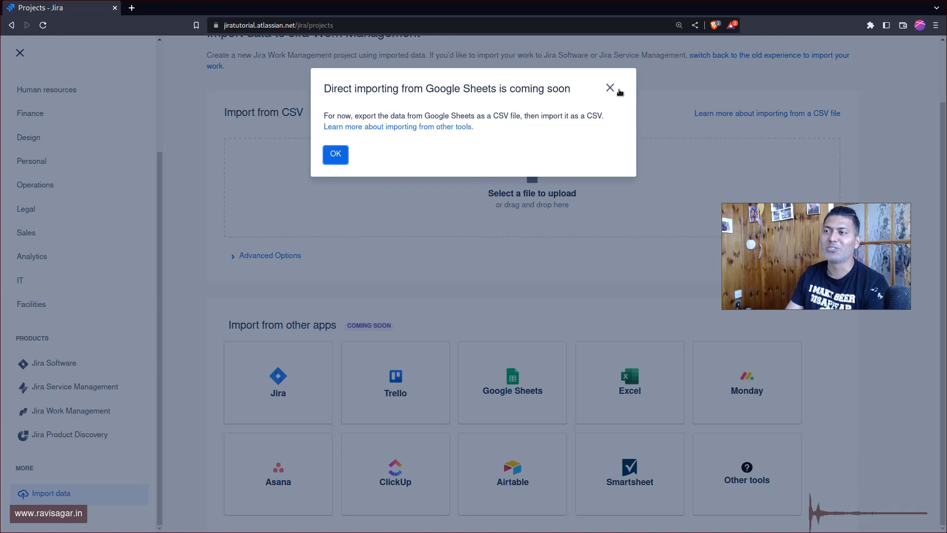
pyautogui.click(610, 88)
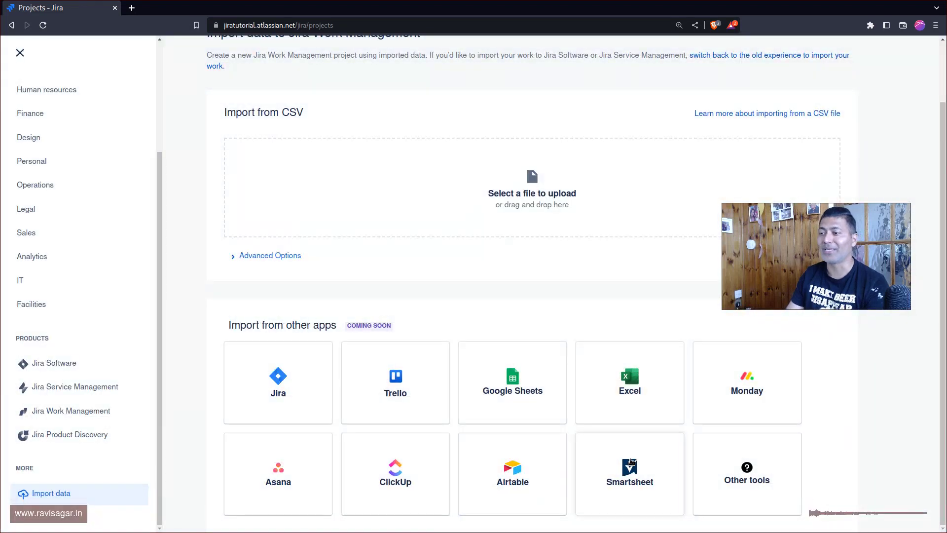
pyautogui.click(631, 462)
pyautogui.click(611, 88)
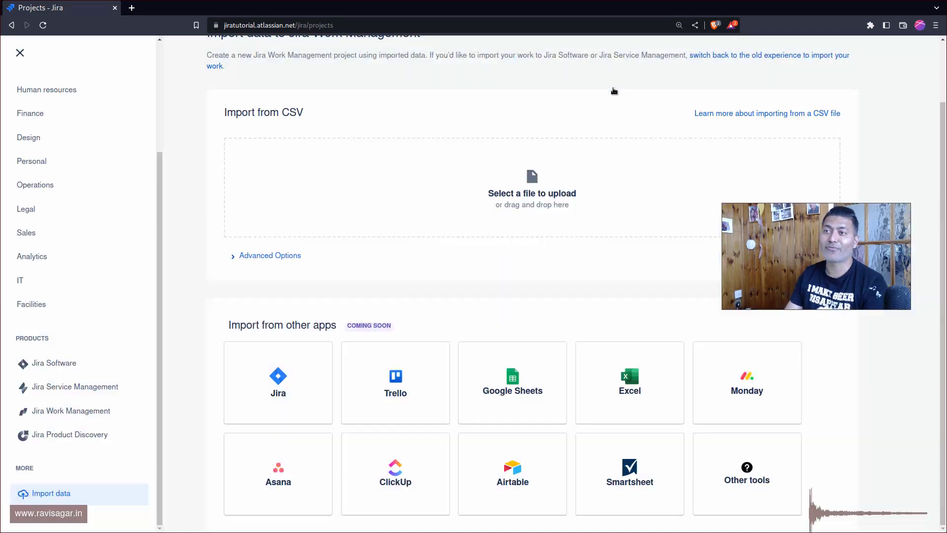
pyautogui.click(276, 390)
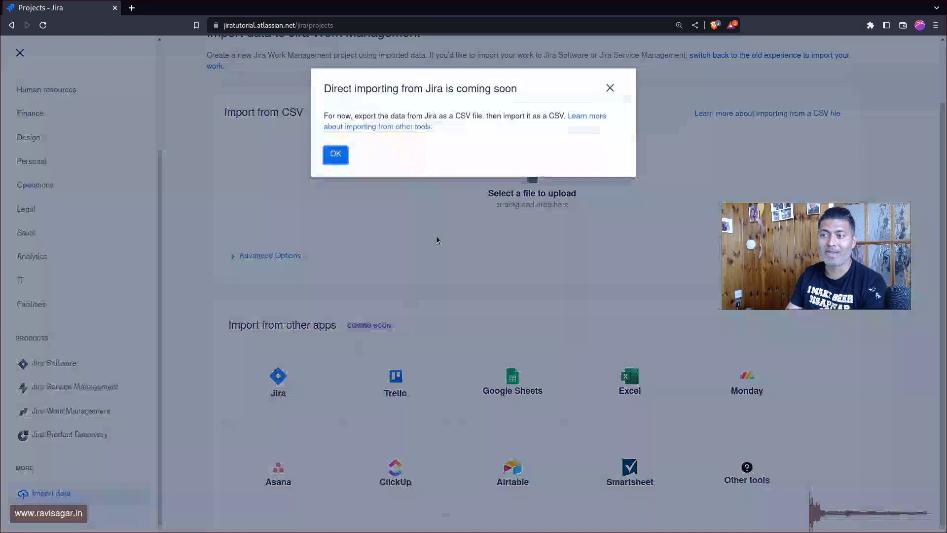
pyautogui.click(397, 127)
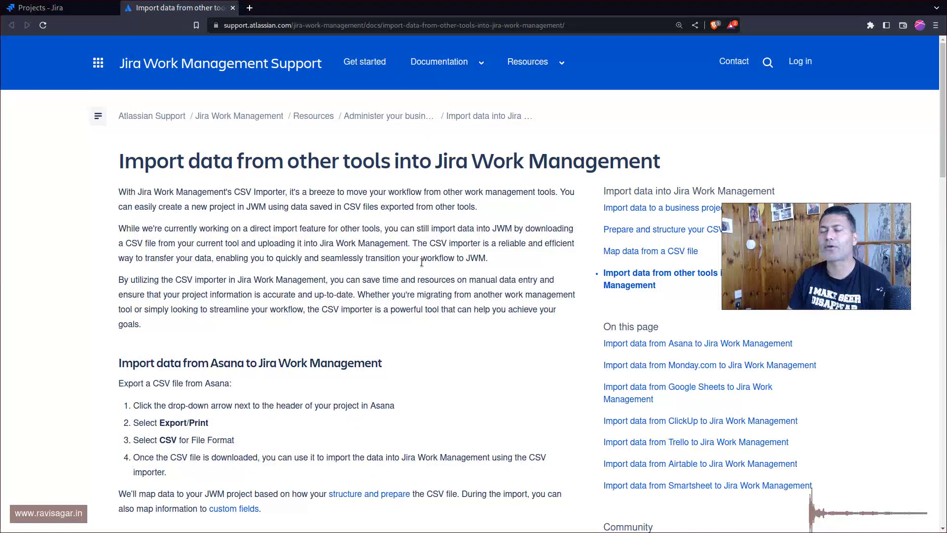
# - Return to the Projects - Jira tab and dismiss the coming-soon notice
pyautogui.click(41, 8)
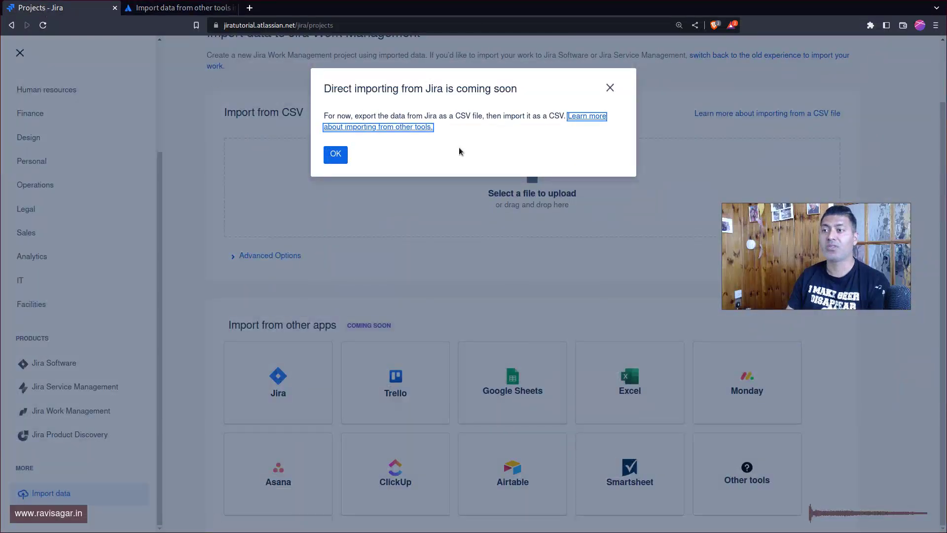
pyautogui.click(615, 90)
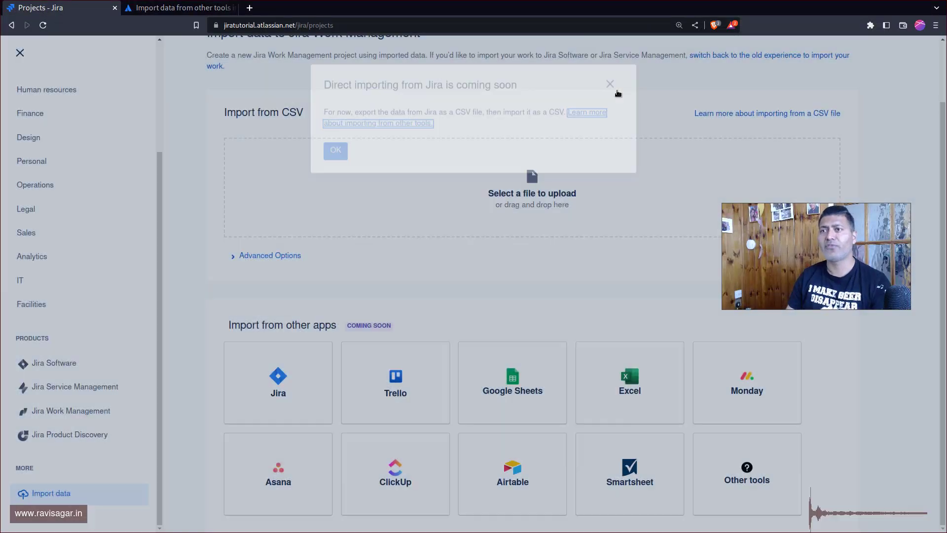
# - In a new tab, search ravisagar.in videos for 'csv import' and open the Jira sample data post
pyautogui.hotkey('ctrl', 't')
pyautogui.write('ravisagar.in/videos')
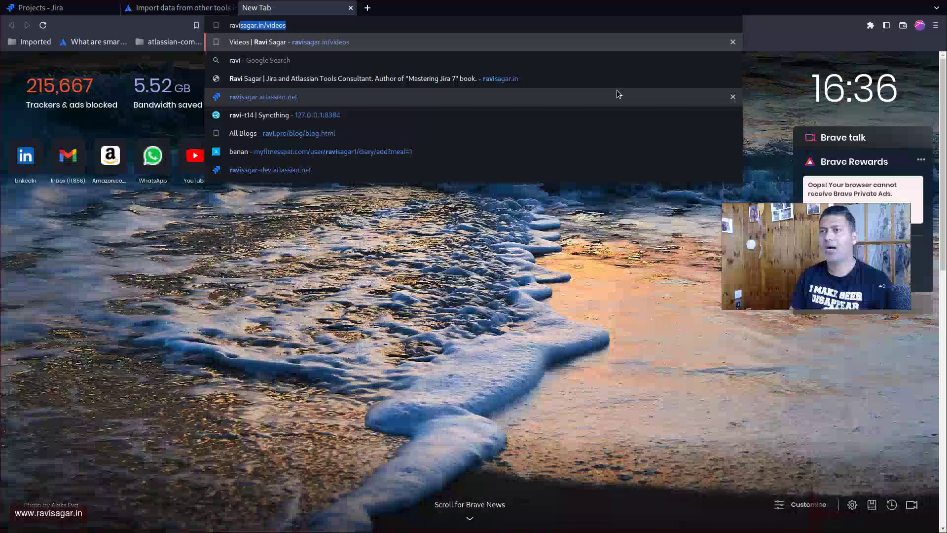
pyautogui.press('Return')
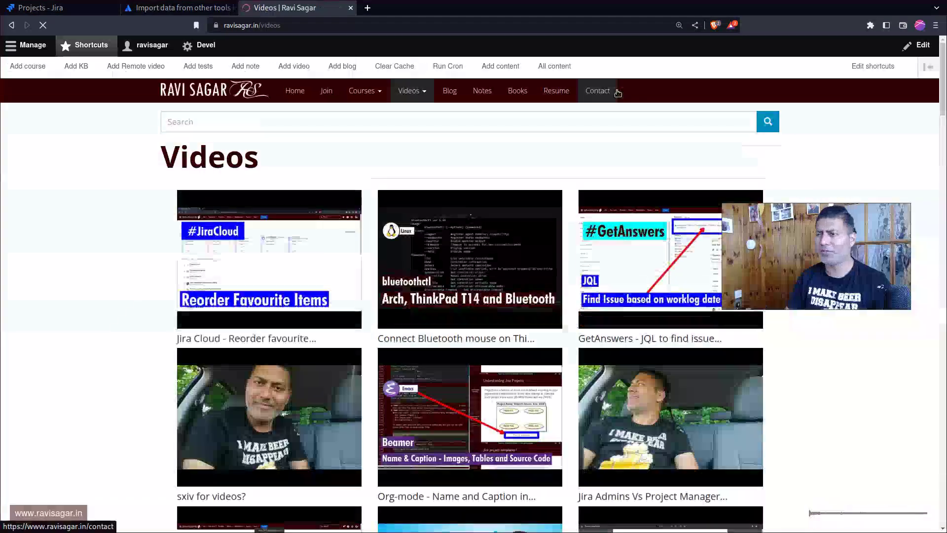
pyautogui.click(445, 124)
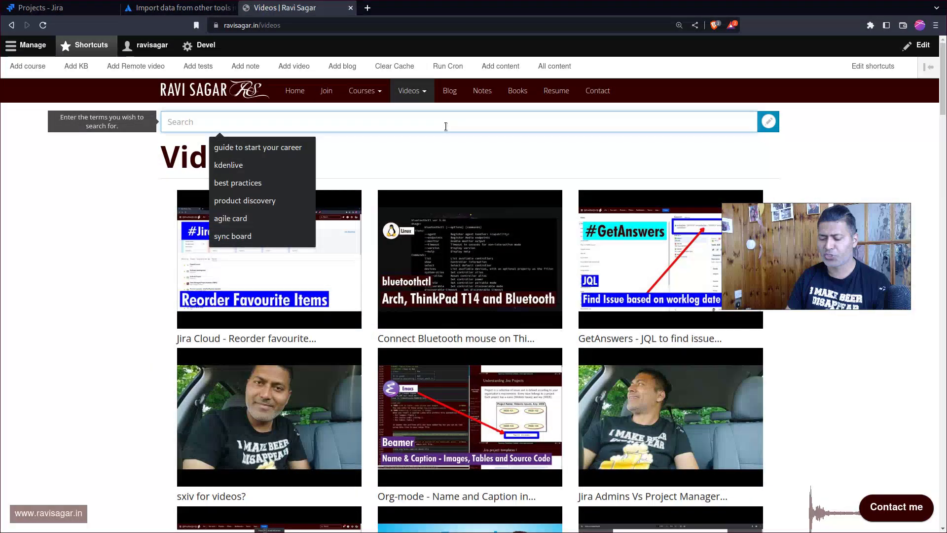
pyautogui.write('csv import')
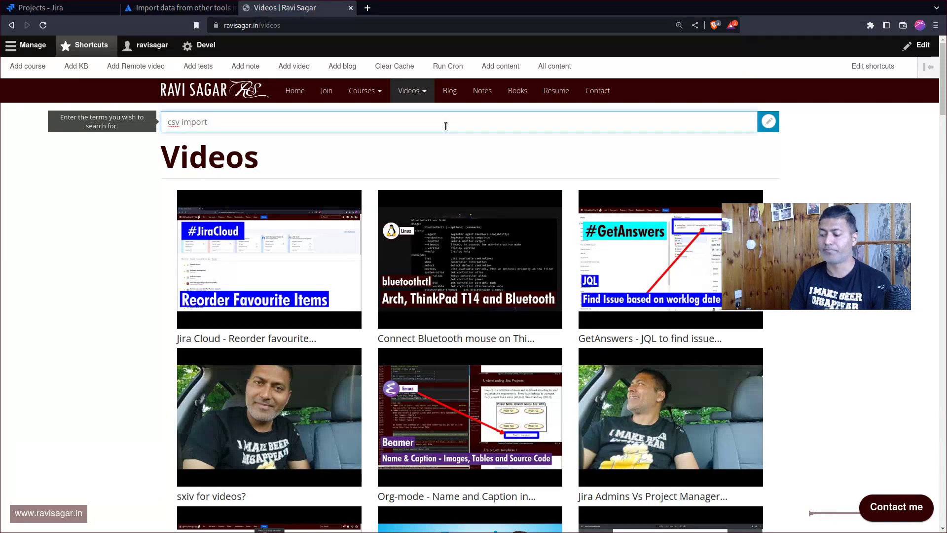
pyautogui.press('Return')
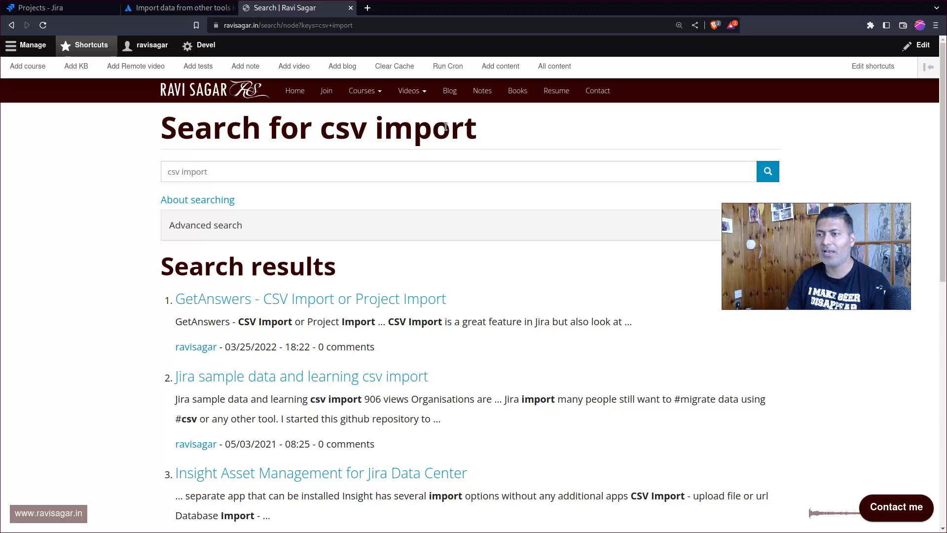
pyautogui.scroll(-1, 481, 314)
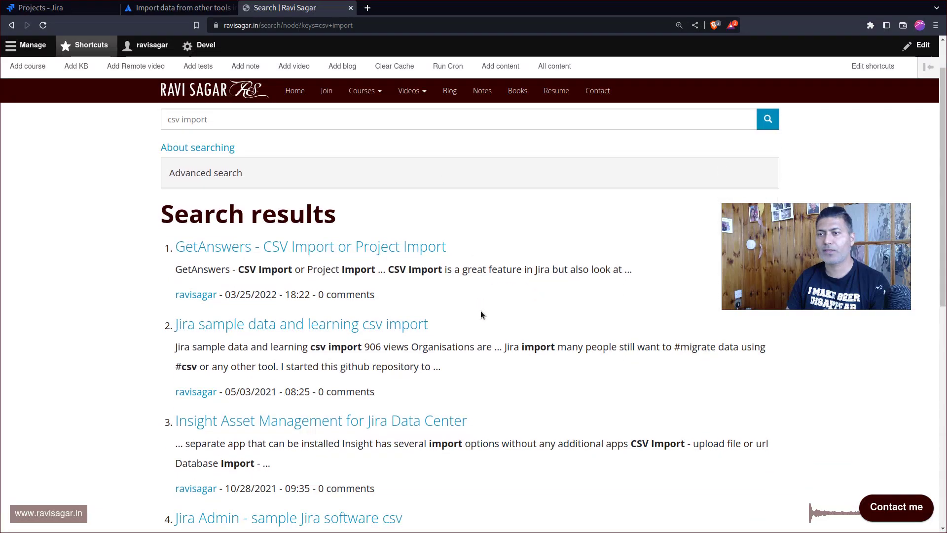
pyautogui.click(292, 327)
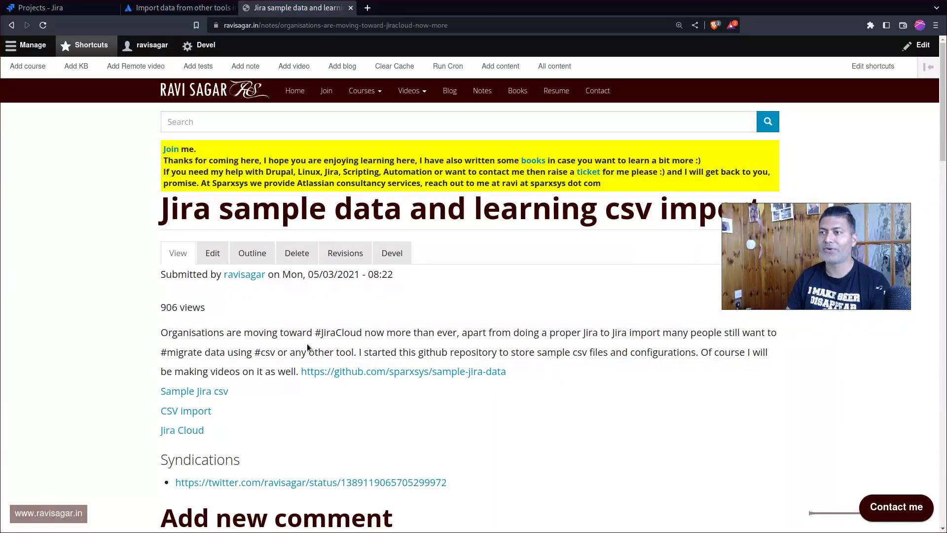
# - Open the sample-jira-data GitHub repository in another tab, then open 'Jira Admin - sample Jira software csv'
pyautogui.scroll(-3, 220, 269)
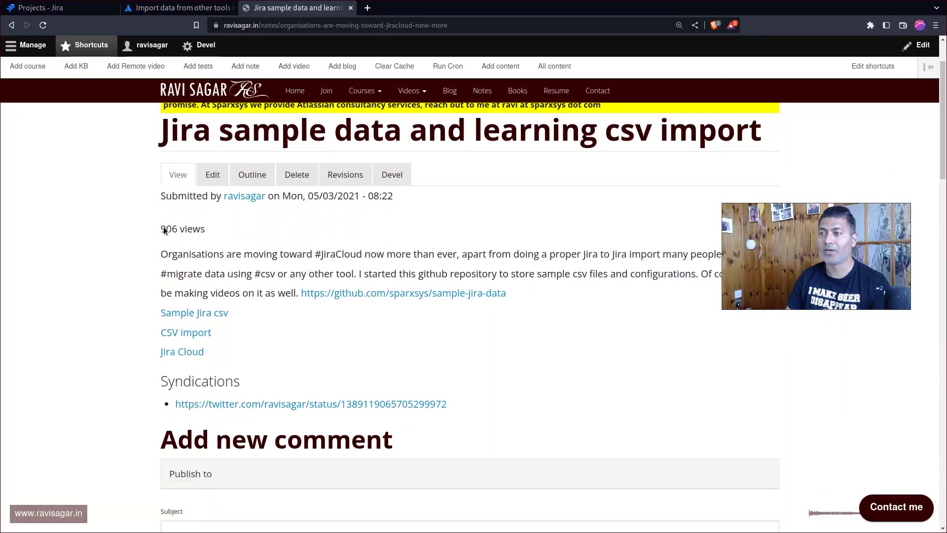
pyautogui.middleClick(374, 297)
pyautogui.click(13, 25)
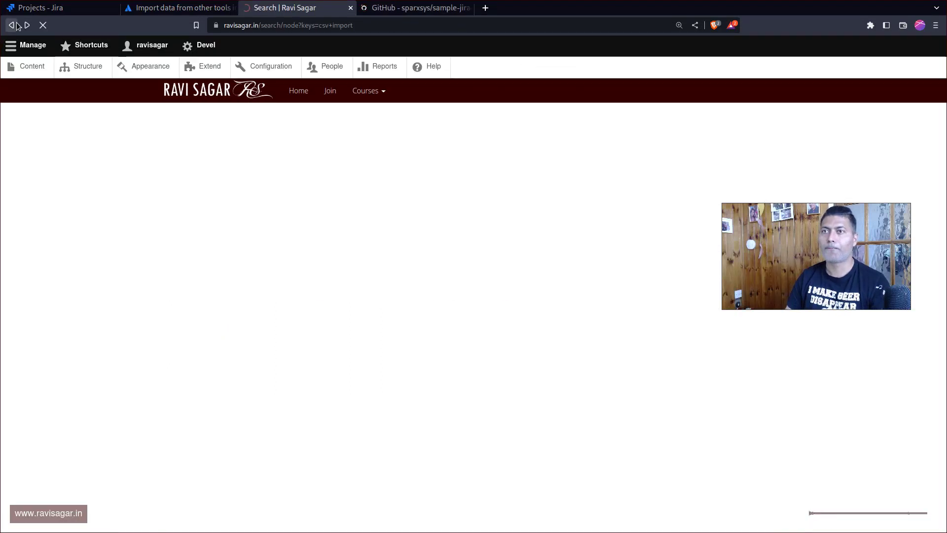
pyautogui.scroll(-3, 618, 293)
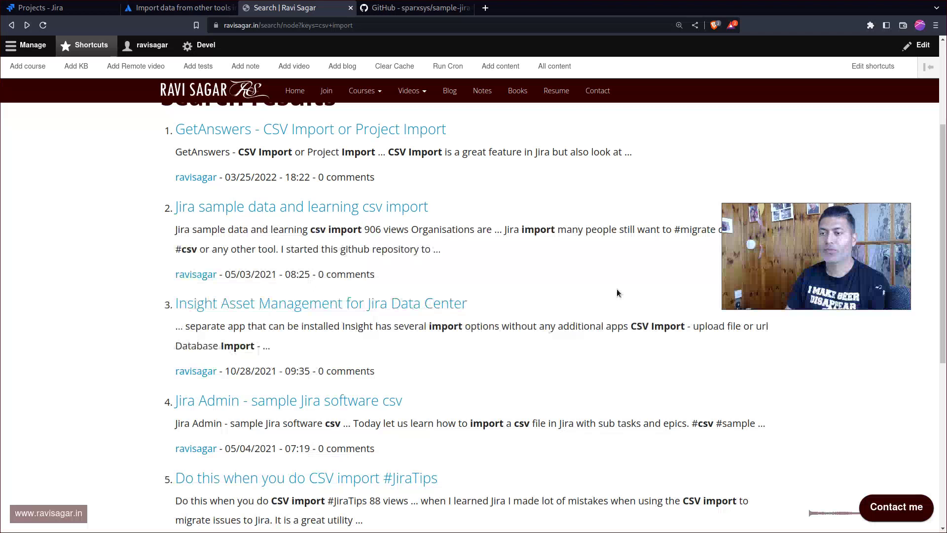
pyautogui.scroll(-1, 617, 293)
pyautogui.click(245, 363)
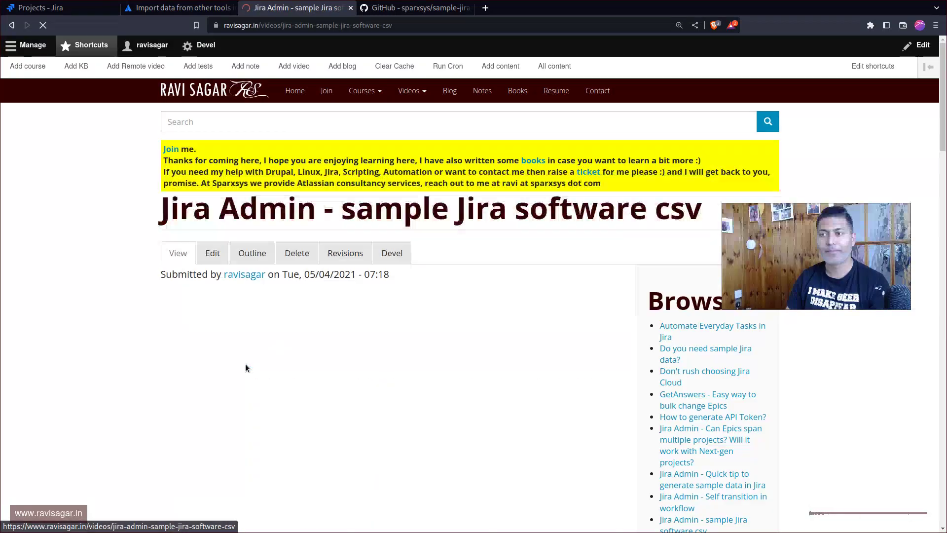
pyautogui.scroll(-2, 252, 340)
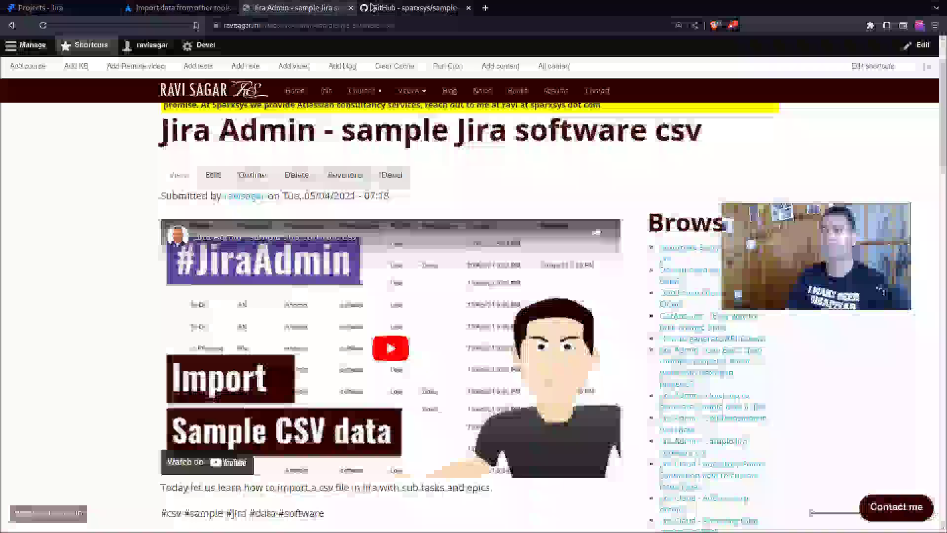
# - View jira-software-data-1.csv's ANDROID issues table on GitHub, then return to the Atlassian support article
pyautogui.click(417, 9)
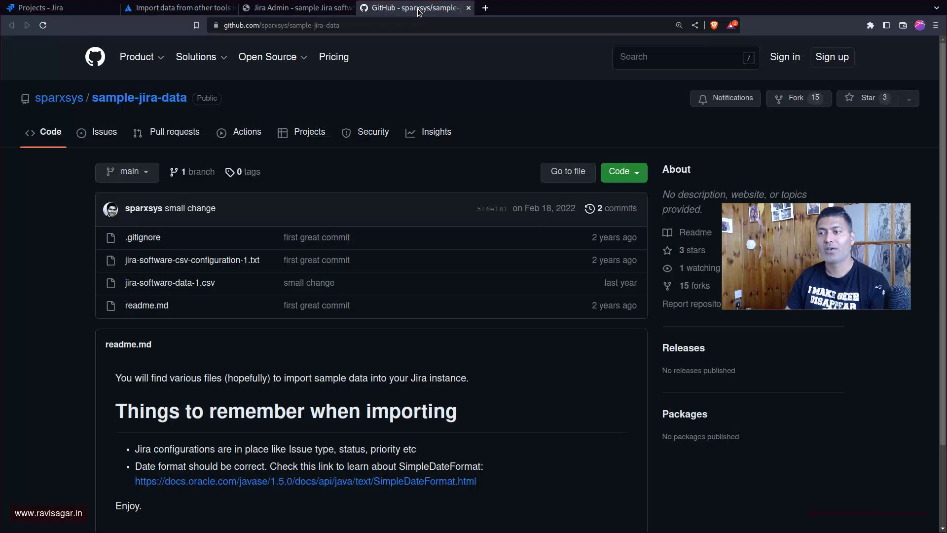
pyautogui.scroll(-2, 176, 226)
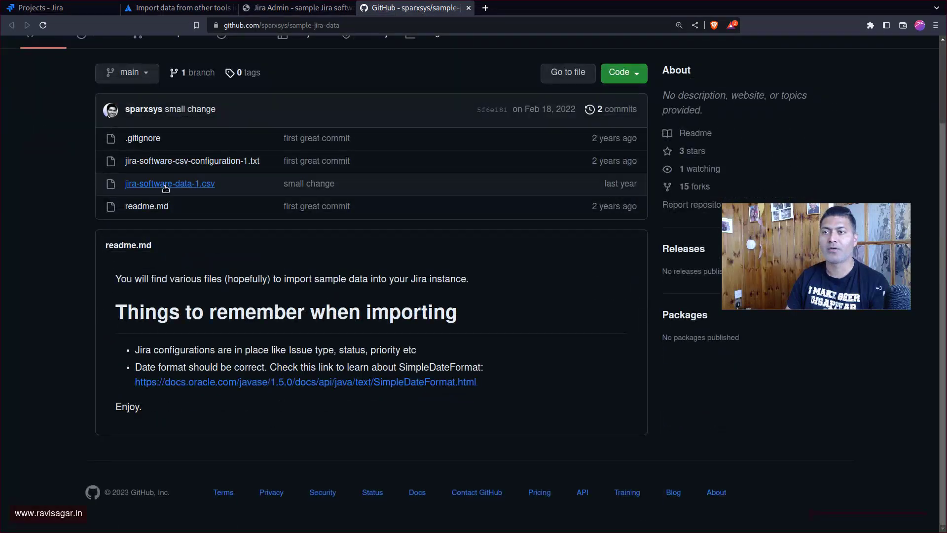
pyautogui.click(169, 188)
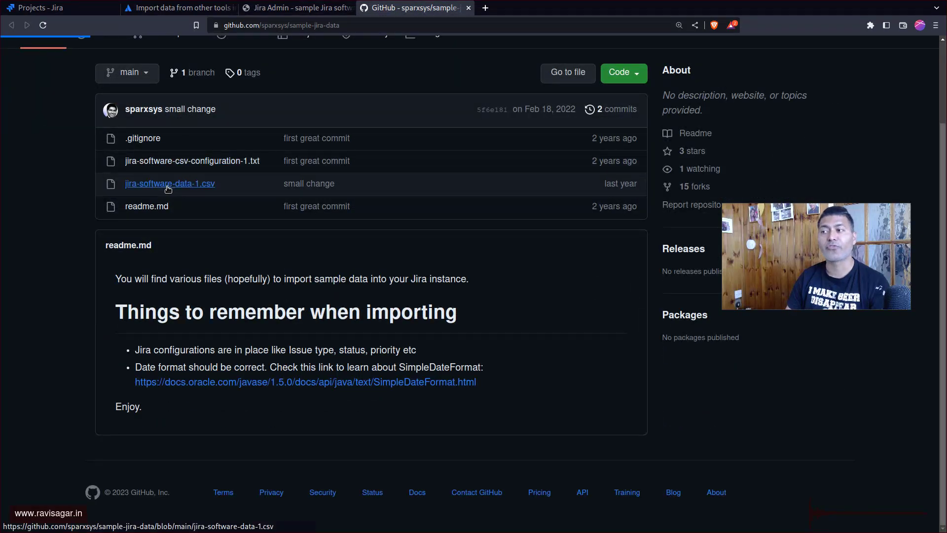
pyautogui.scroll(-3, 472, 256)
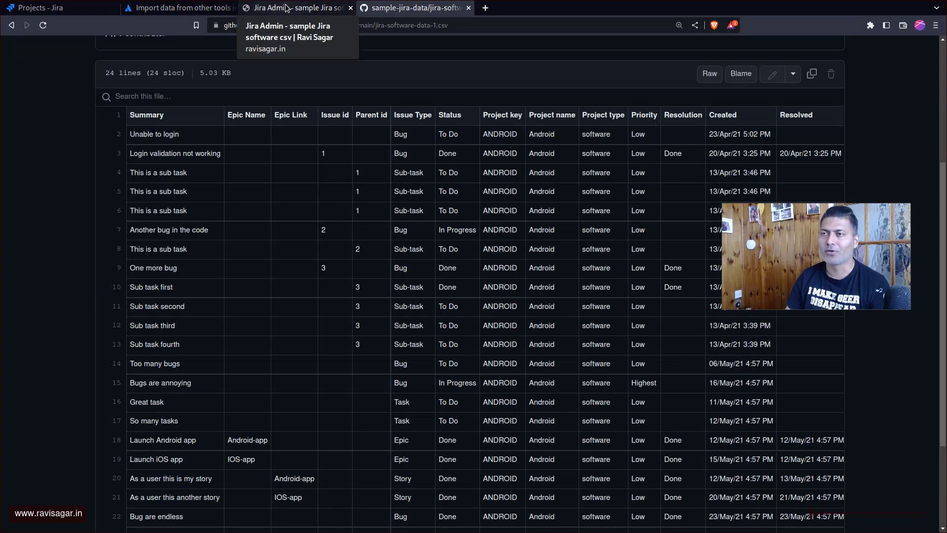
pyautogui.click(143, 7)
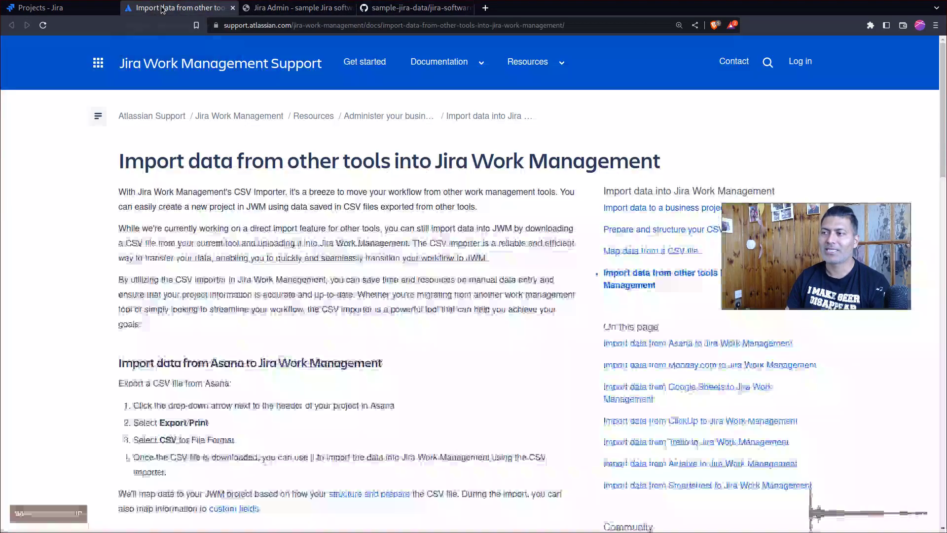
# - Switch back to the Projects - Jira tab showing the CSV upload page
pyautogui.click(56, 10)
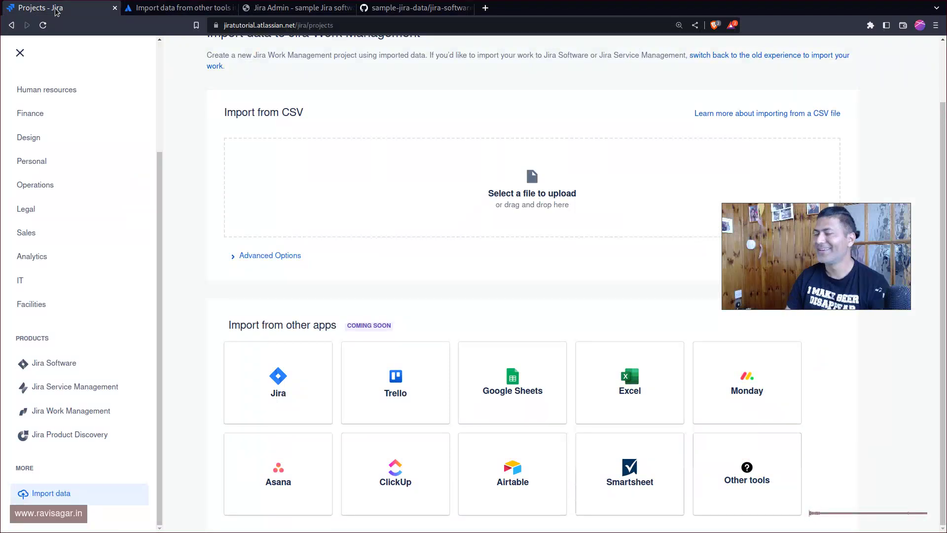